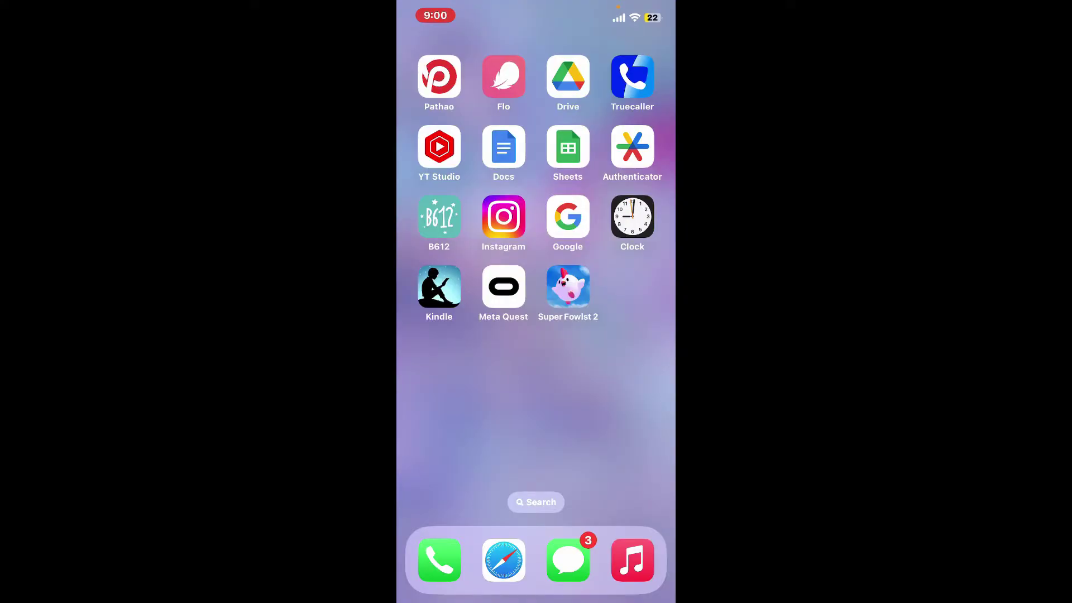
Launch Meta Quest, refresh the Horizon feed twice, then go to Settings from the Menu.
click(505, 287)
drag(536, 252, 536, 377)
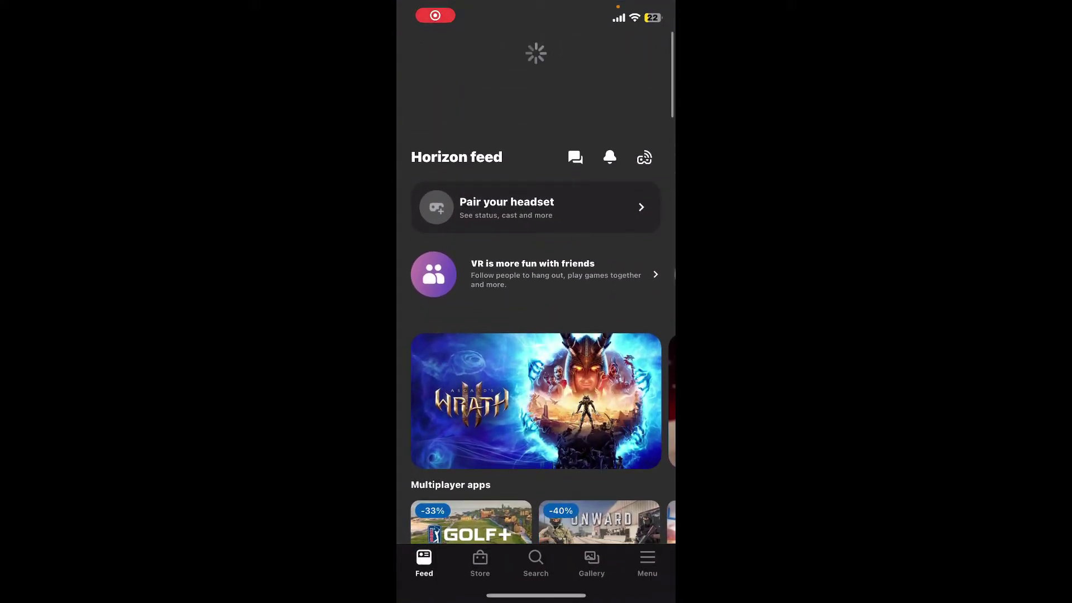
drag(536, 252, 536, 377)
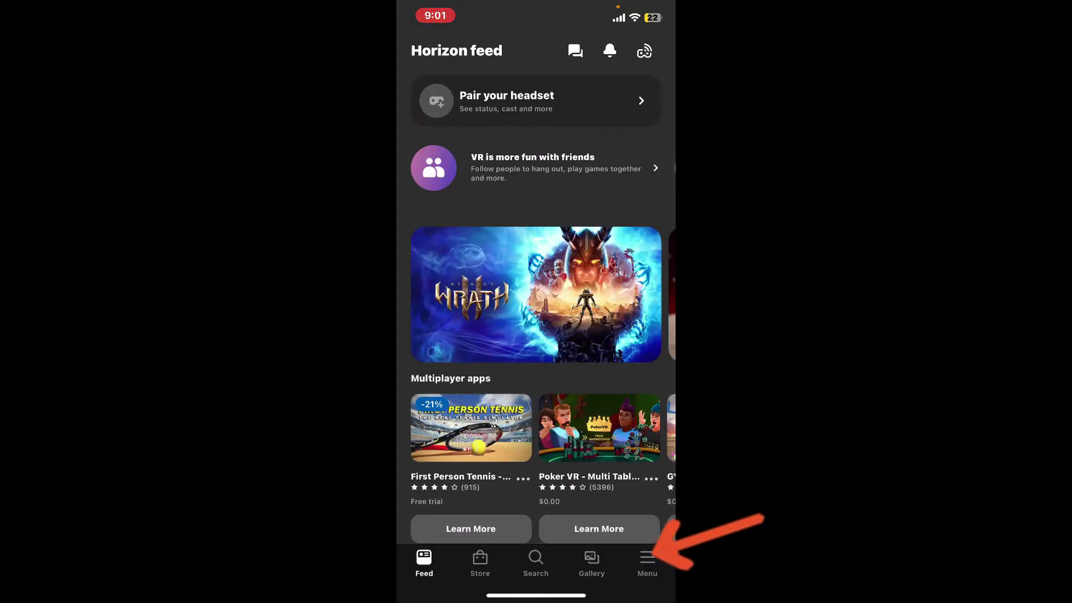
click(647, 563)
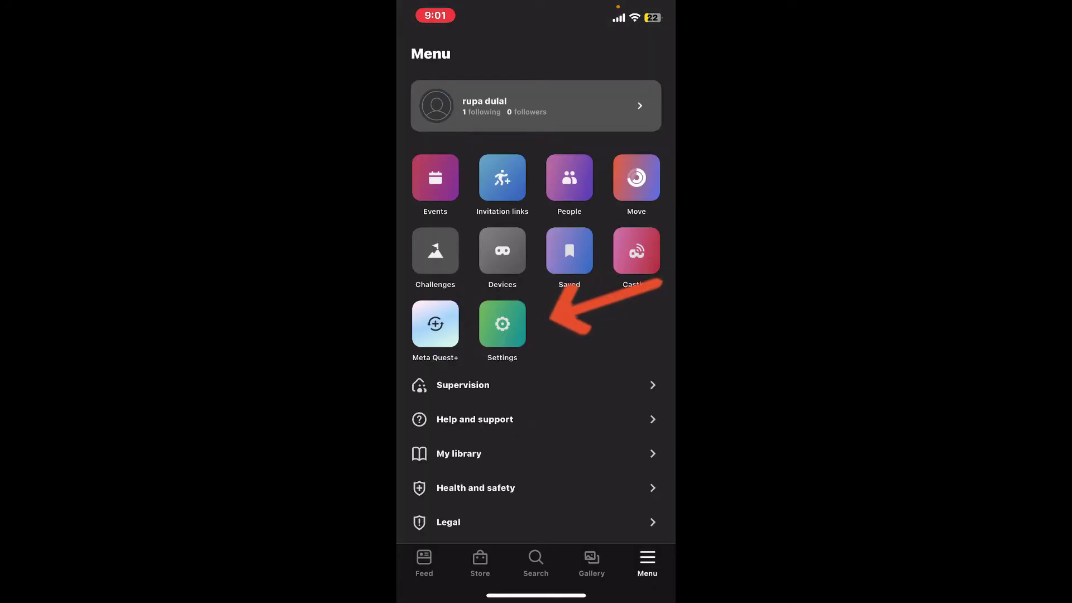
click(501, 324)
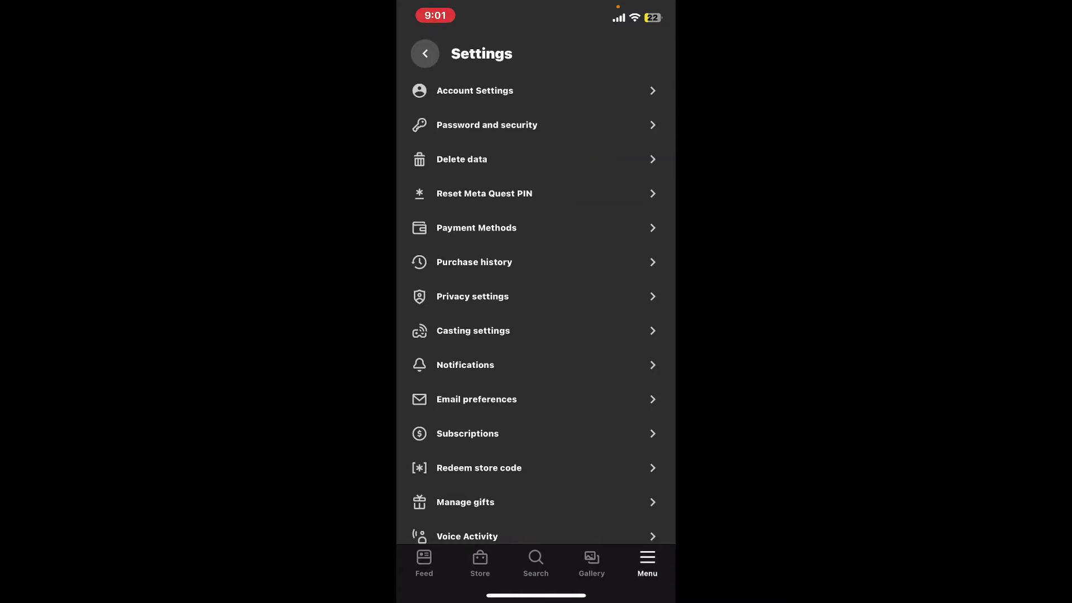
On the Reset Meta Quest PIN form, enter the current PIN and move to the New PIN field.
click(485, 193)
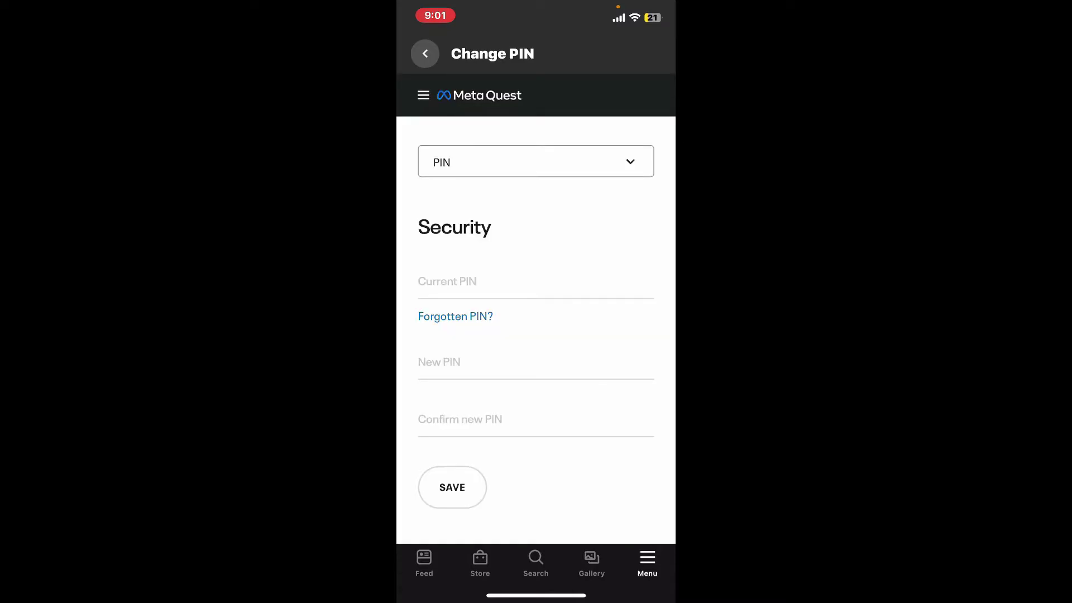
click(535, 282)
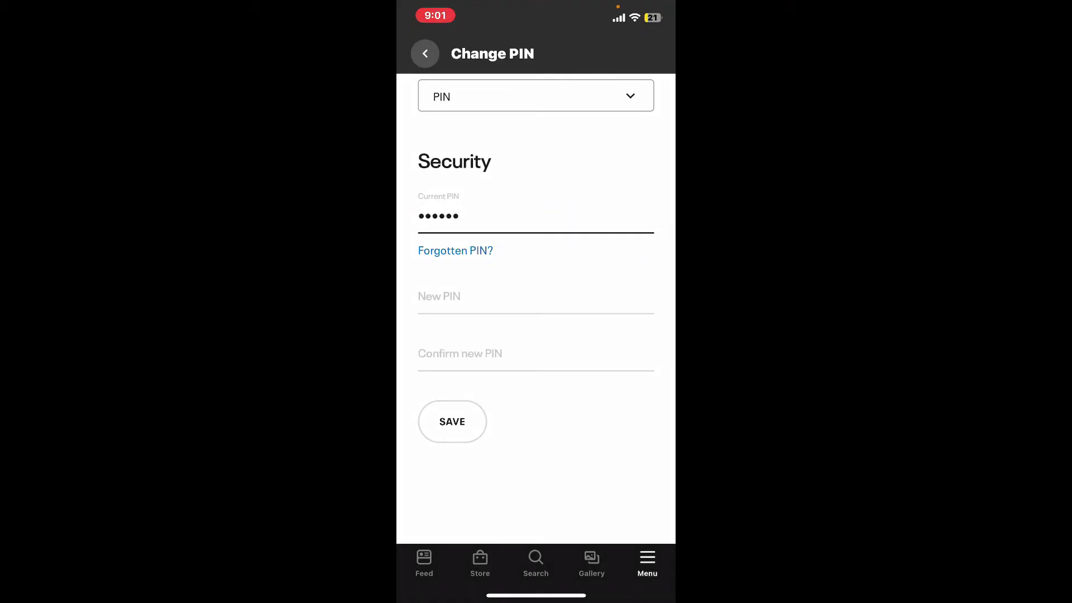
click(537, 296)
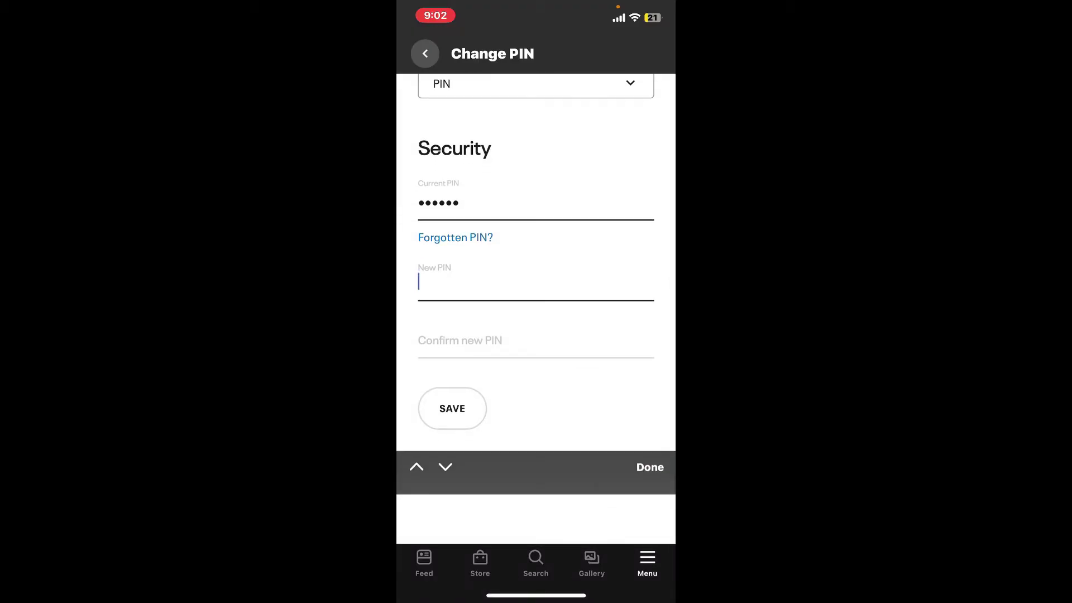